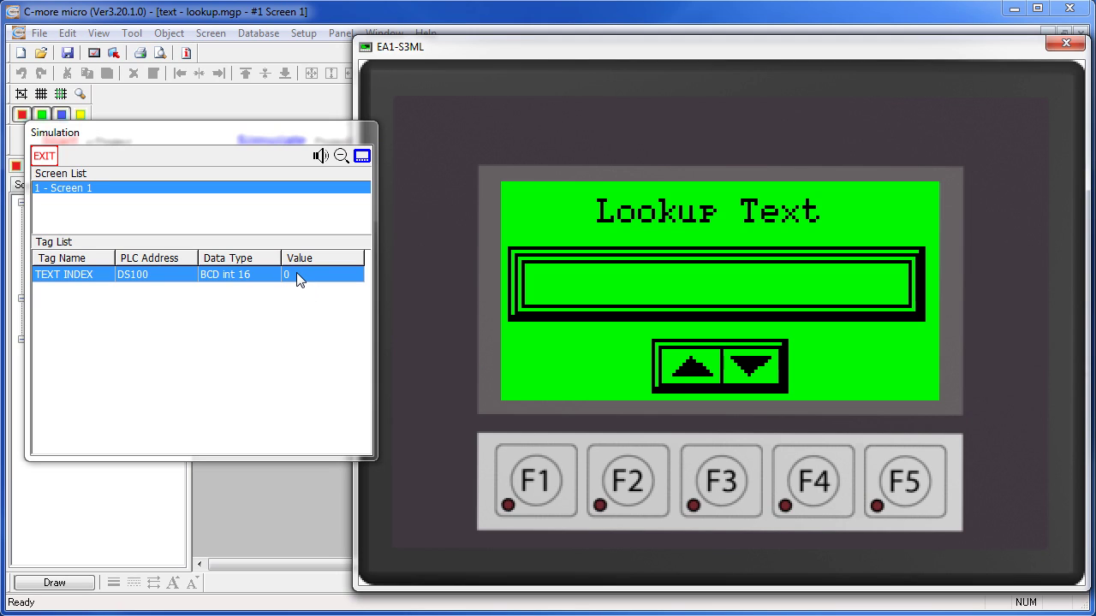
# Step: Step the lookup text to message 1 and switch DISCRETE TAG to ON so the panel reads 'Result is: ON'
pyautogui.click(681, 372)
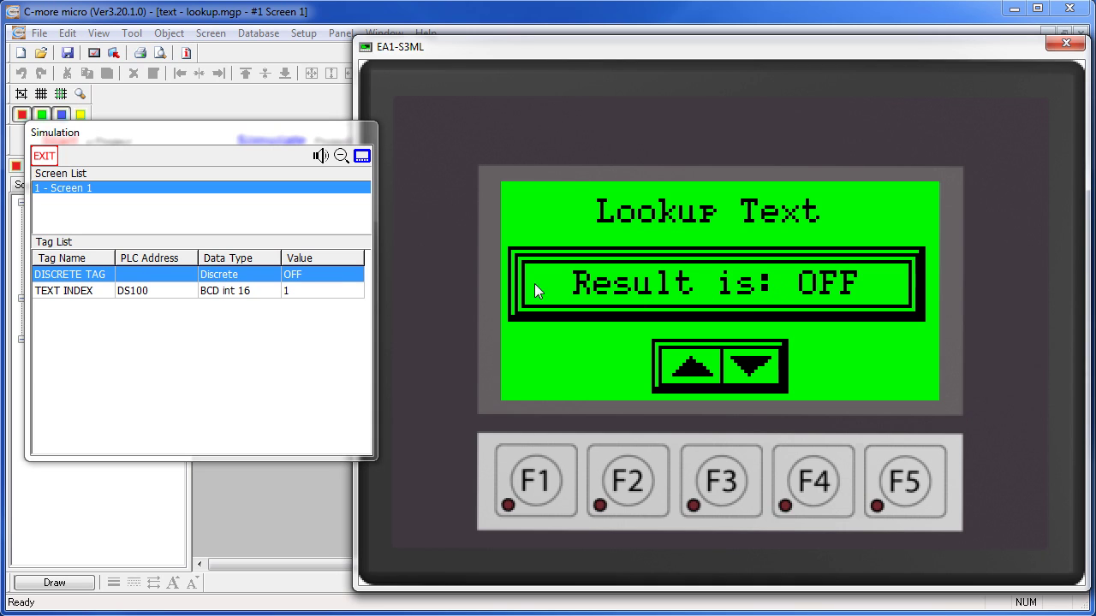
pyautogui.click(295, 274)
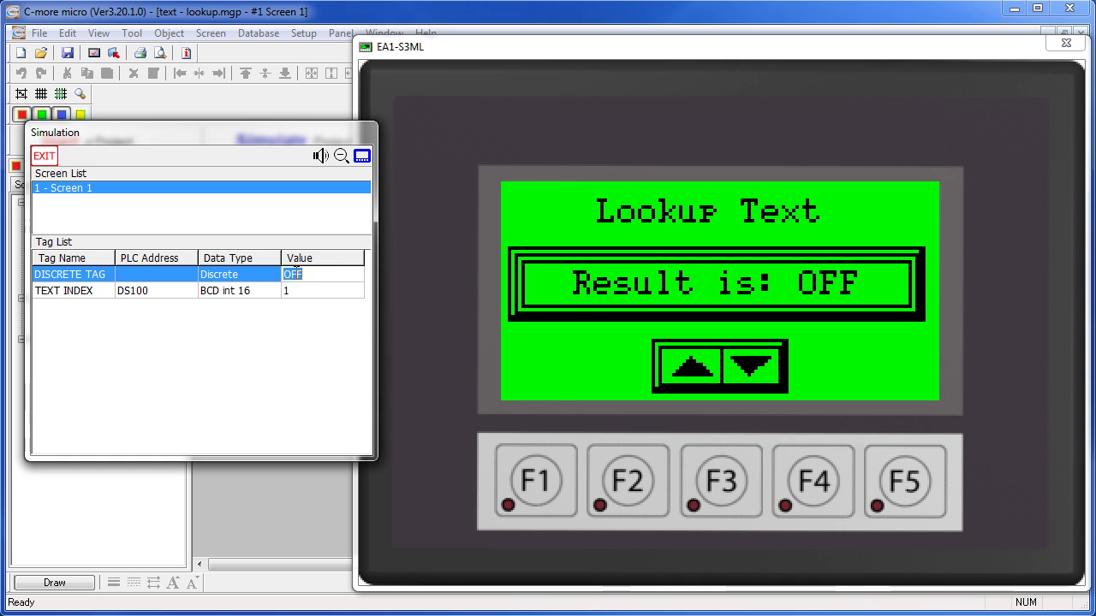
pyautogui.press('Down')
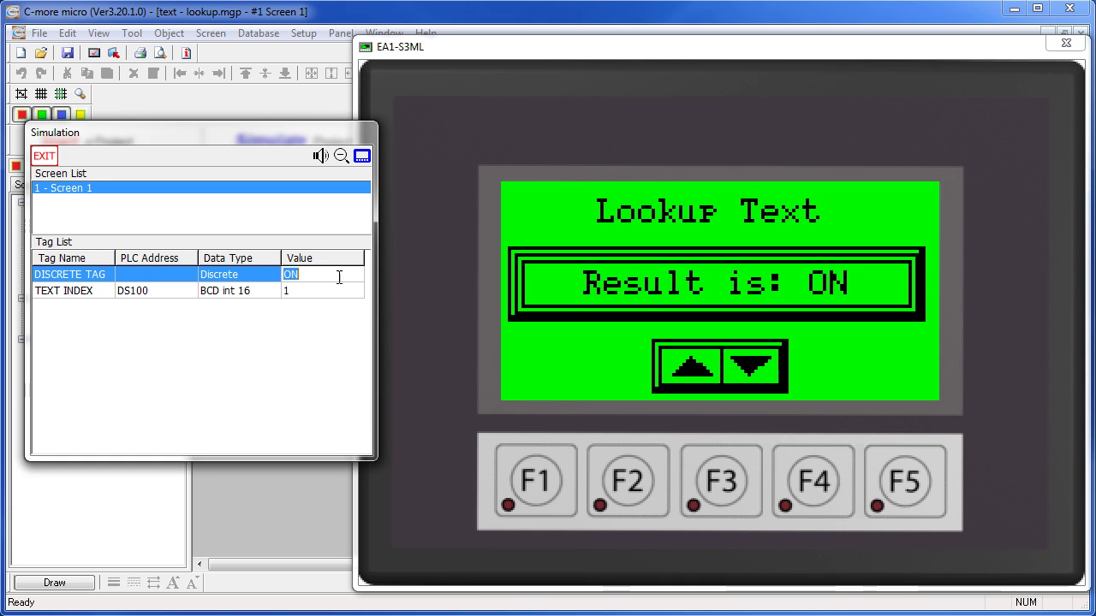
# Step: Advance to message 2 and set NUMERIC TAG to 1234
pyautogui.click(690, 374)
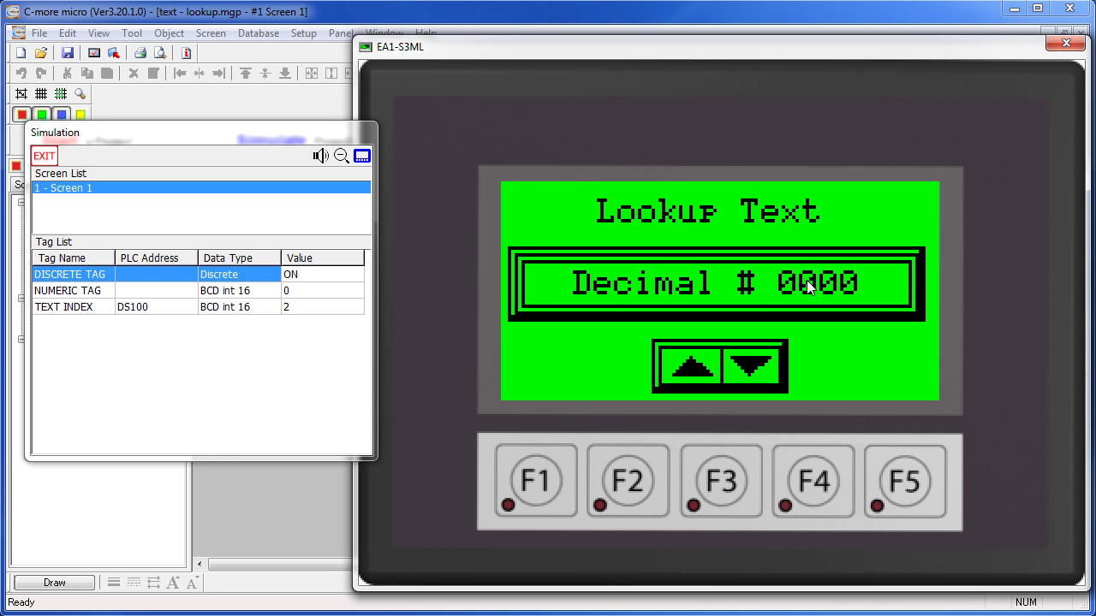
pyautogui.click(292, 291)
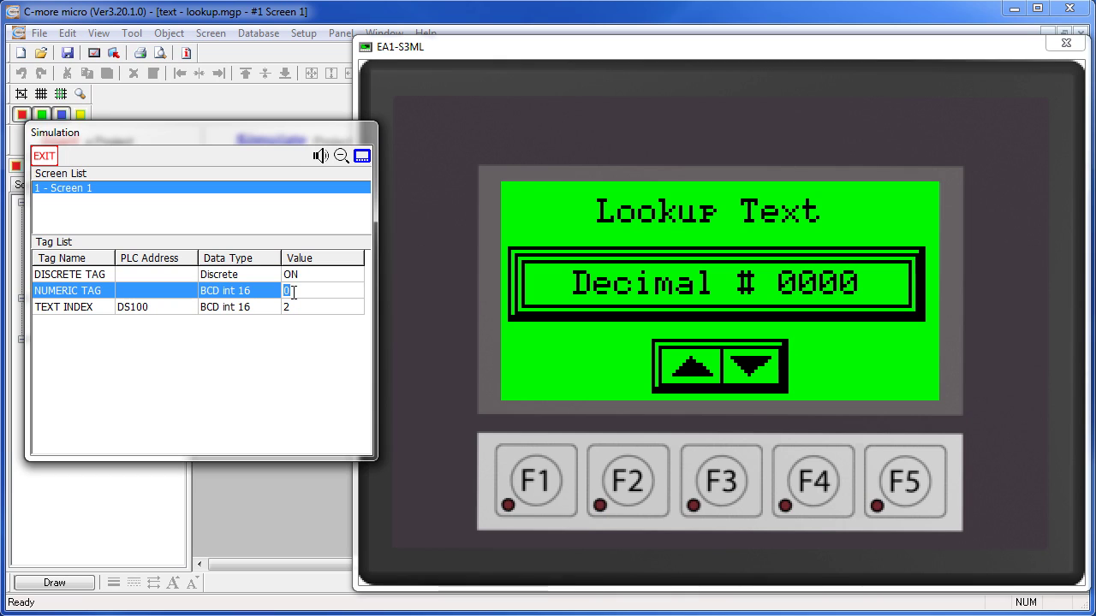
pyautogui.write('1234')
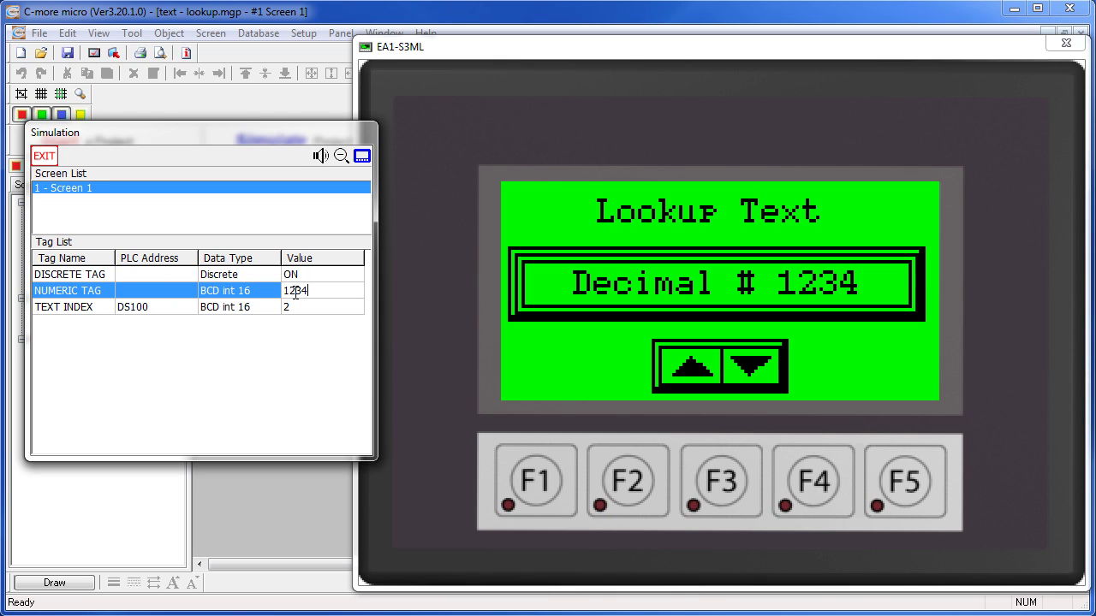
# Step: Advance to message 3 and give STRING TAG a text value so the panel reads 'PLC Text = text'
pyautogui.click(499, 375)
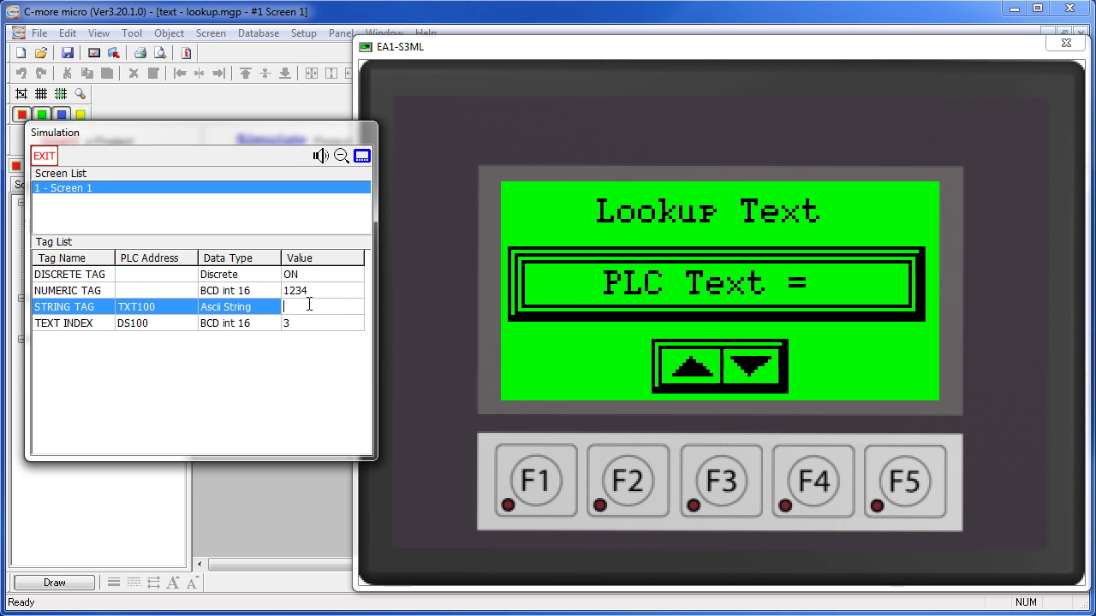
pyautogui.write('text')
pyautogui.press('Return')
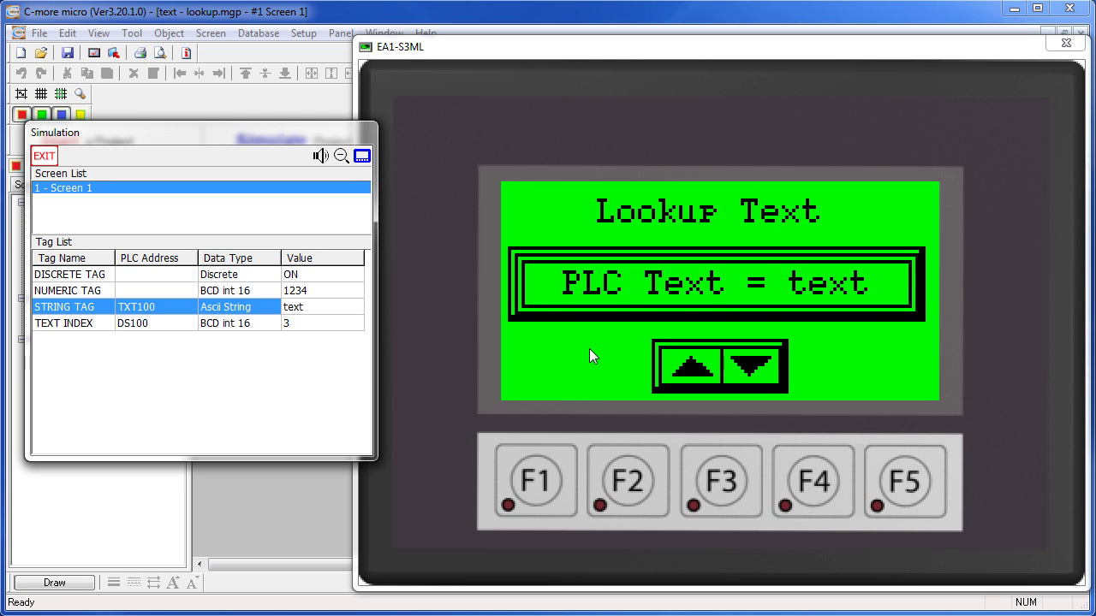
# Step: Step TEXT INDEX to 4, 5 and 6: System Idle, the 10-beep tones message, then a blank message
pyautogui.click(693, 368)
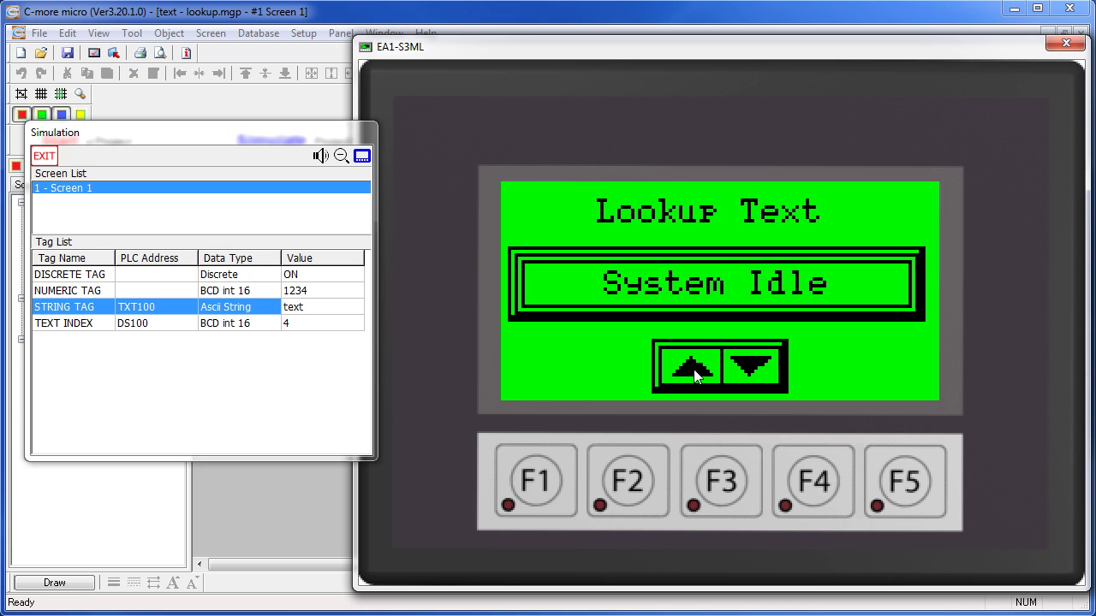
pyautogui.click(695, 375)
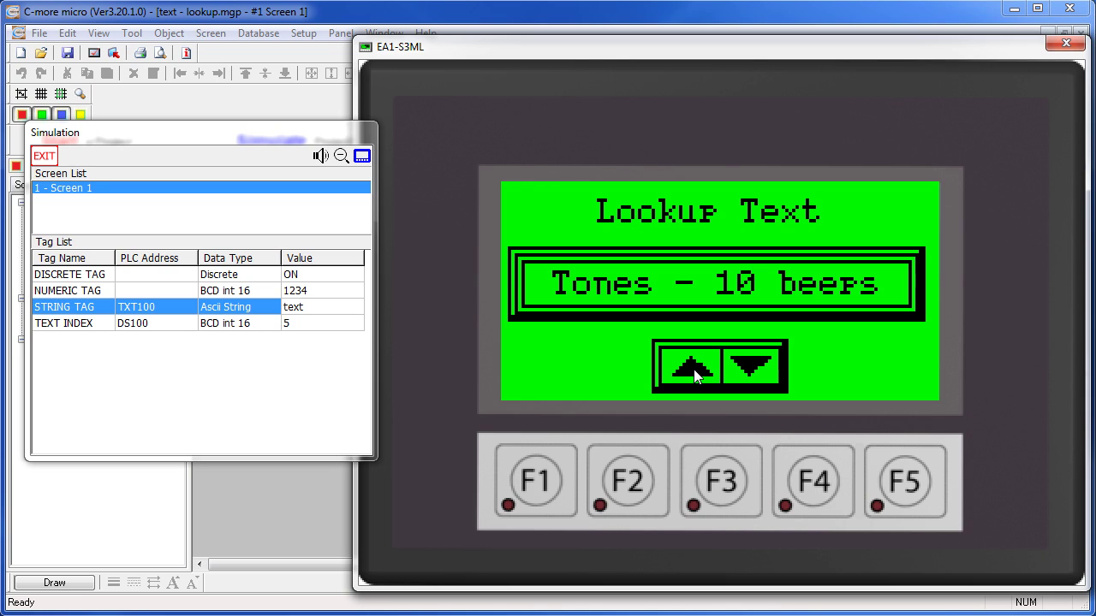
pyautogui.click(695, 368)
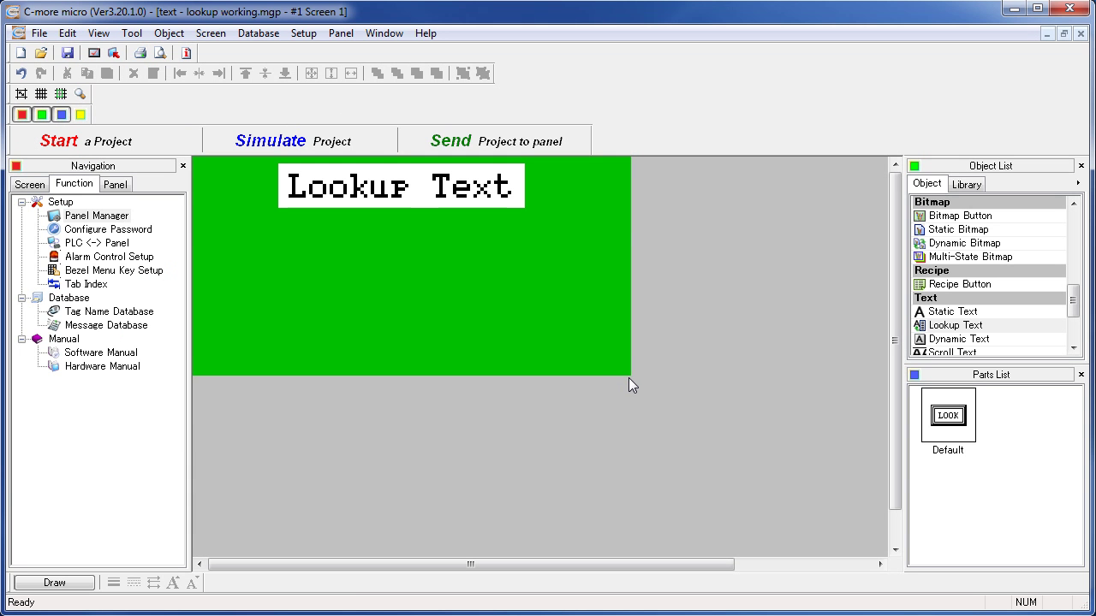
# Step: Place a Lookup Text object on the green Screen 1 and set its Tag Name to TEXT INDEX
pyautogui.moveTo(954, 326); pyautogui.dragTo(564, 340)
pyautogui.click(235, 241)
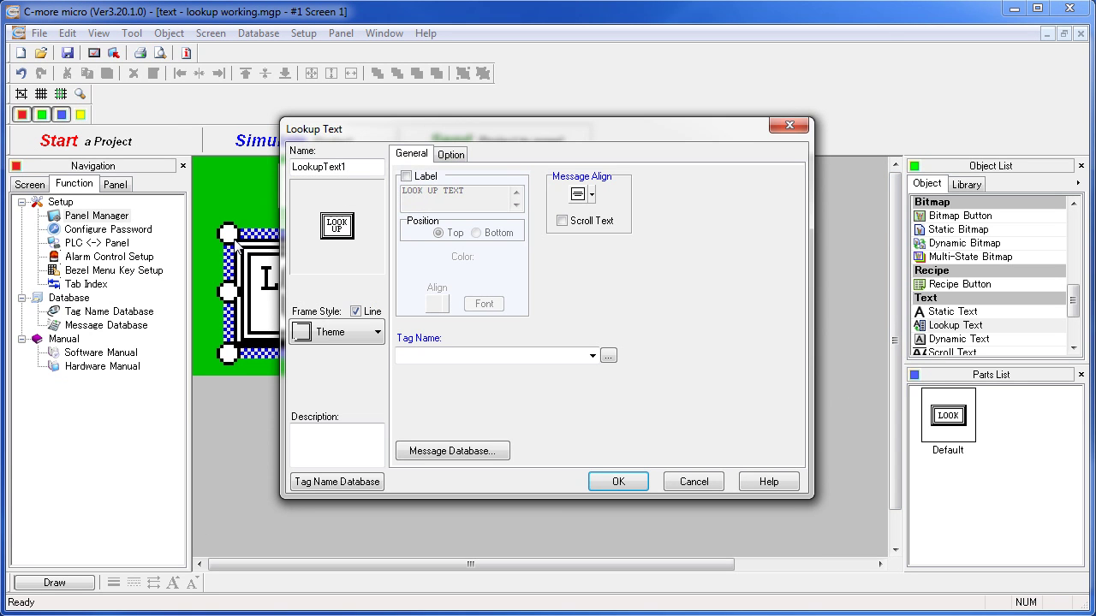
pyautogui.click(592, 355)
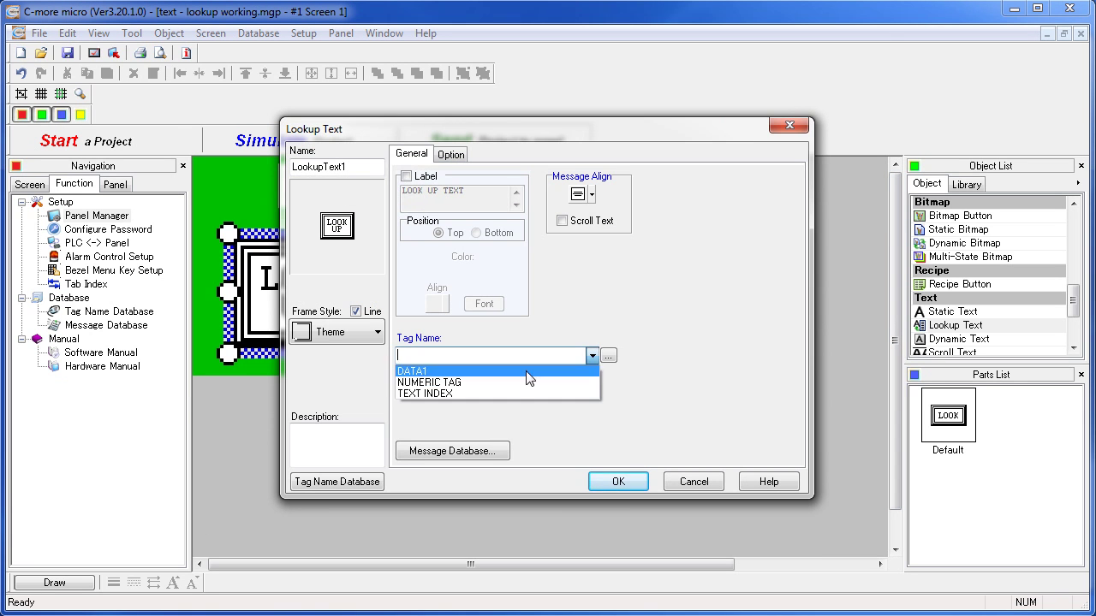
pyautogui.click(444, 396)
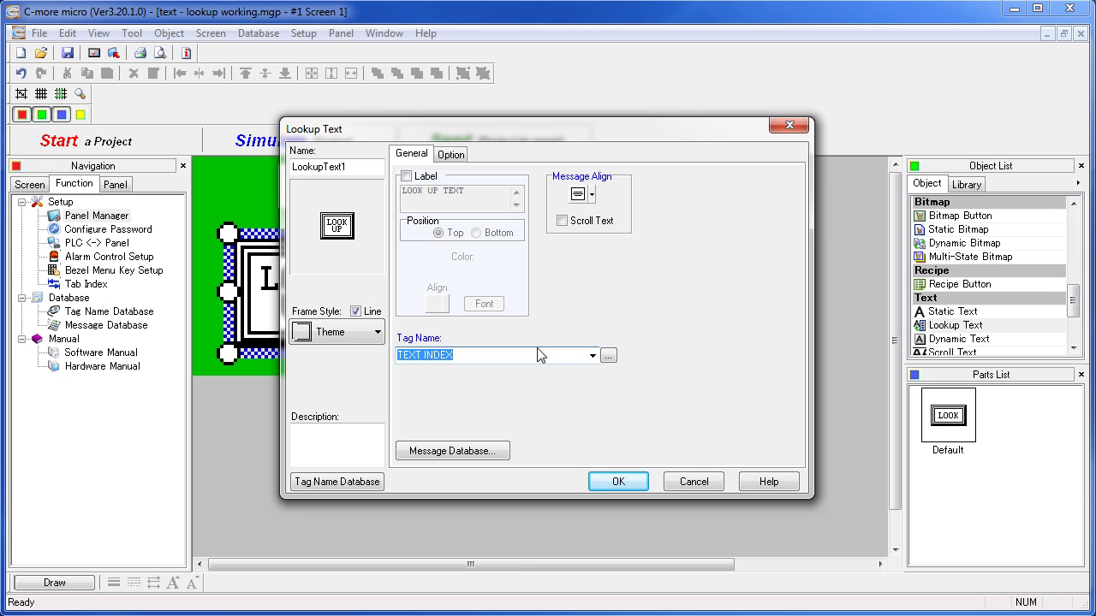
# Step: Open the Lookup Text object's Message Database listing its five messages
pyautogui.click(429, 452)
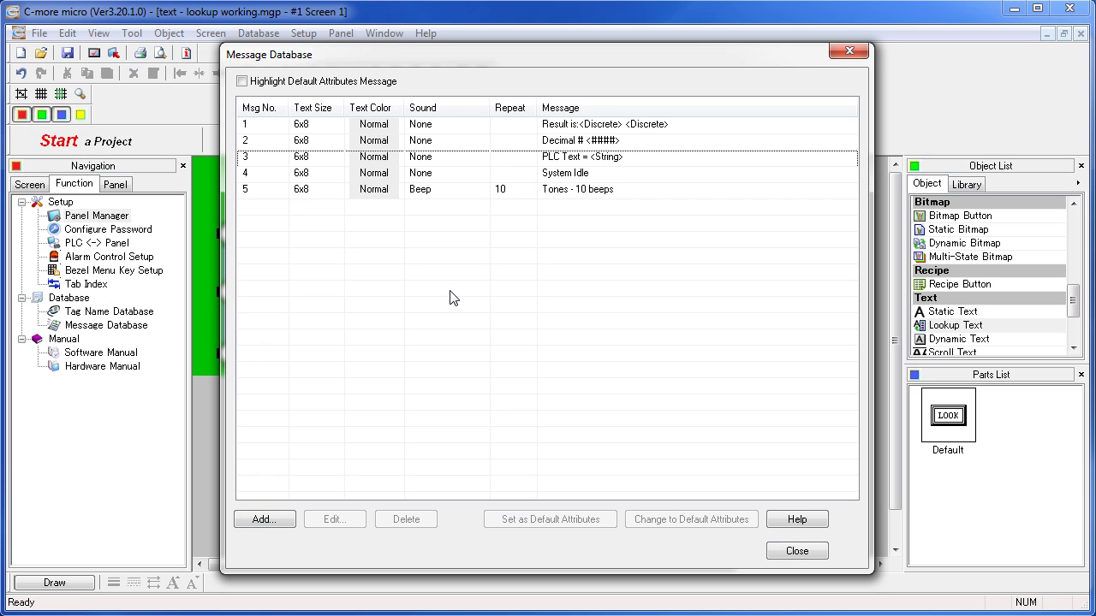
# Step: Add a Discrete embedded value to message 1 reading DISCRETE TAG, with ON text 'ON' and OFF text 'OFF'
pyautogui.doubleClick(375, 129)
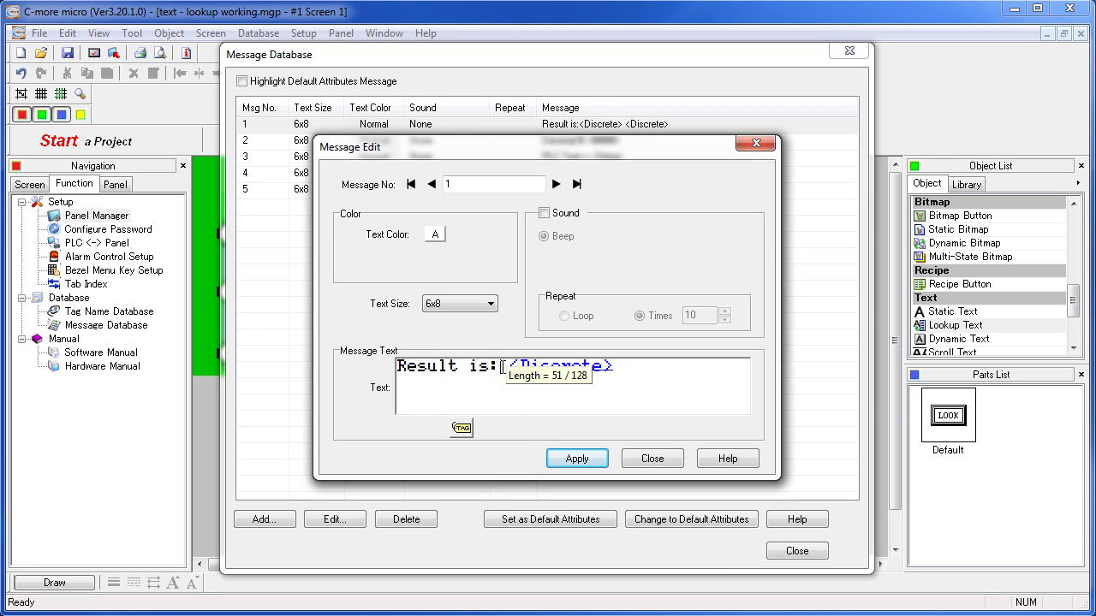
pyautogui.click(460, 429)
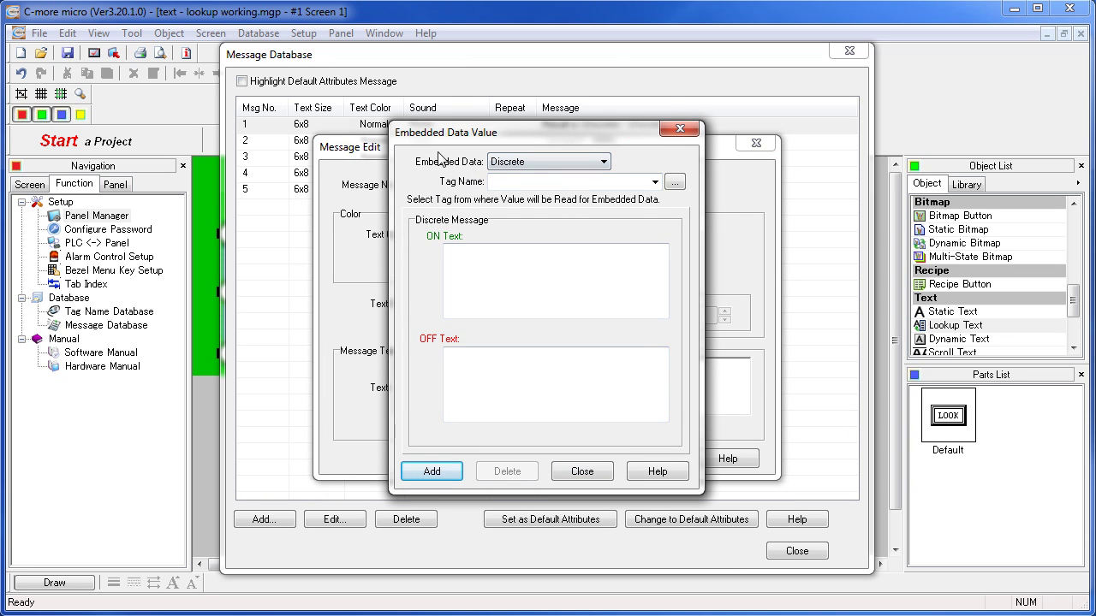
pyautogui.click(606, 161)
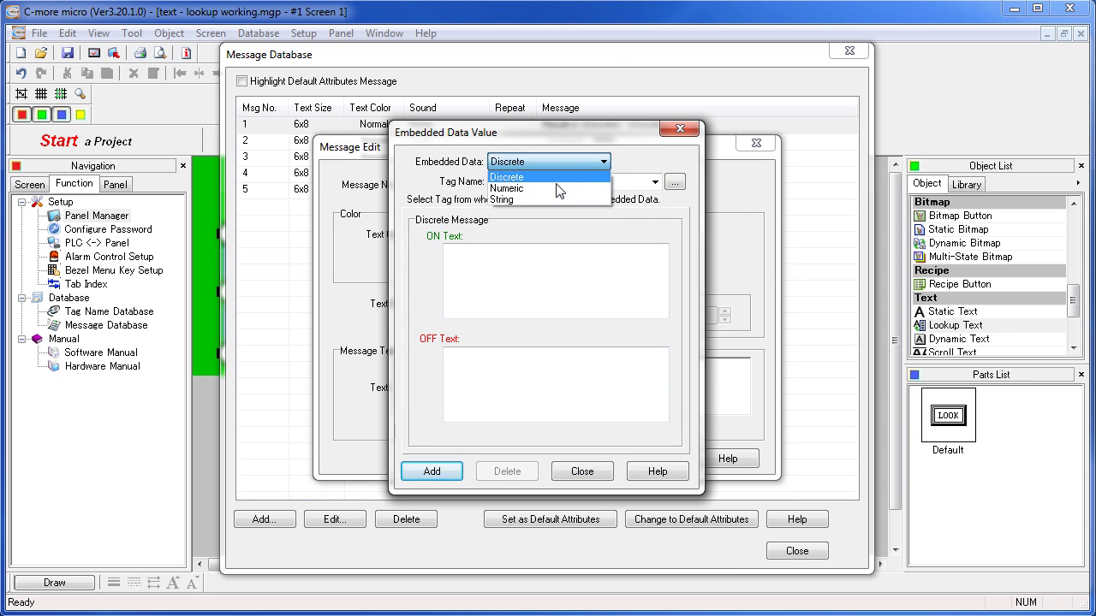
pyautogui.click(546, 177)
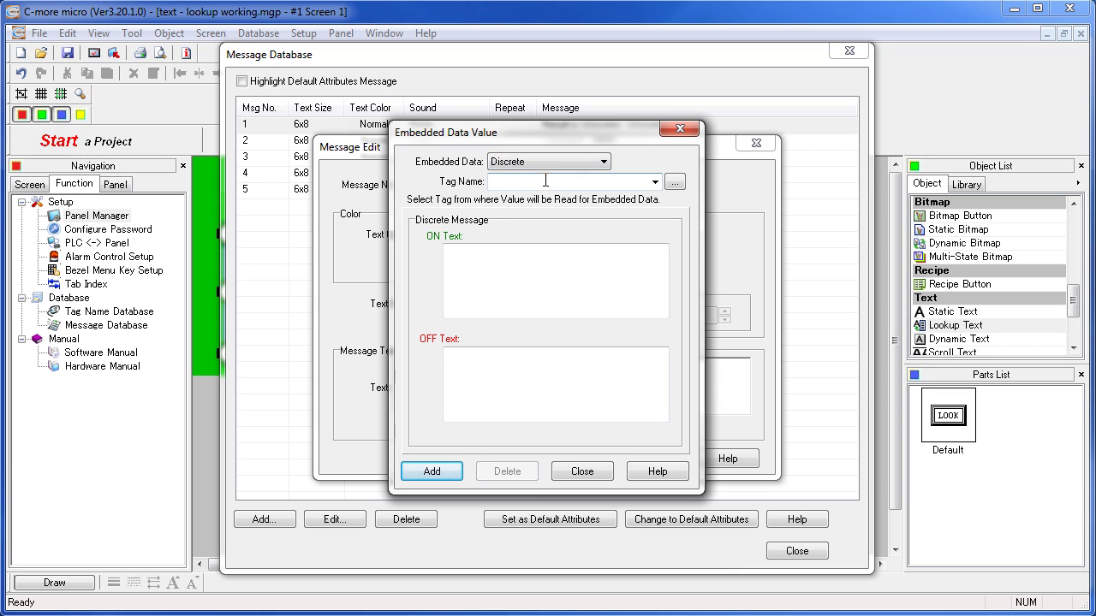
pyautogui.click(655, 183)
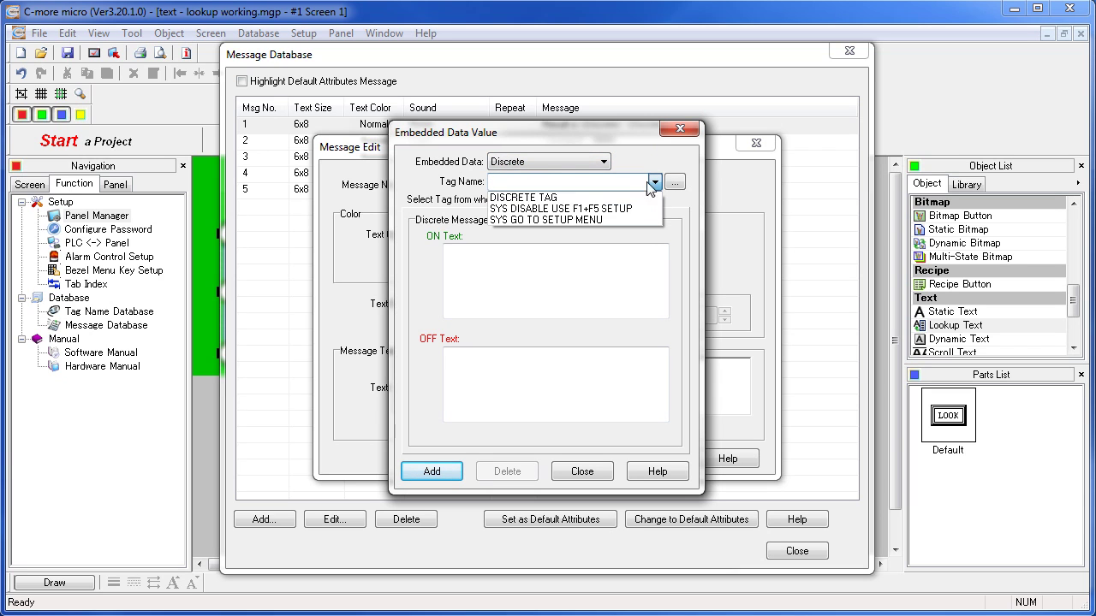
pyautogui.click(539, 197)
pyautogui.click(500, 261)
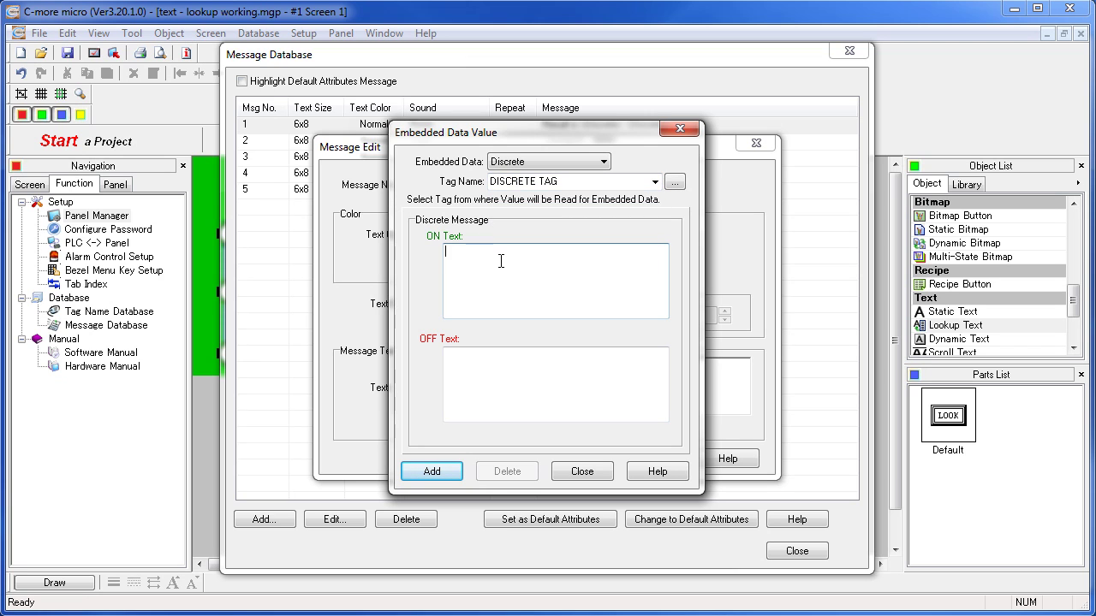
pyautogui.write('0')
pyautogui.write('N')
pyautogui.click(469, 368)
pyautogui.write('OFF')
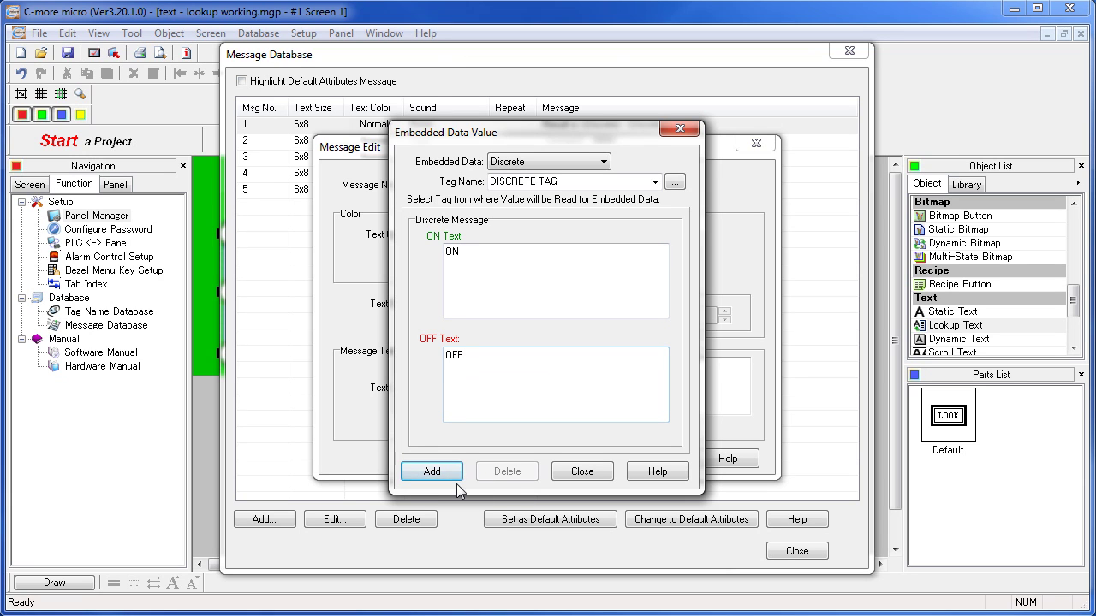
pyautogui.click(433, 470)
pyautogui.click(548, 374)
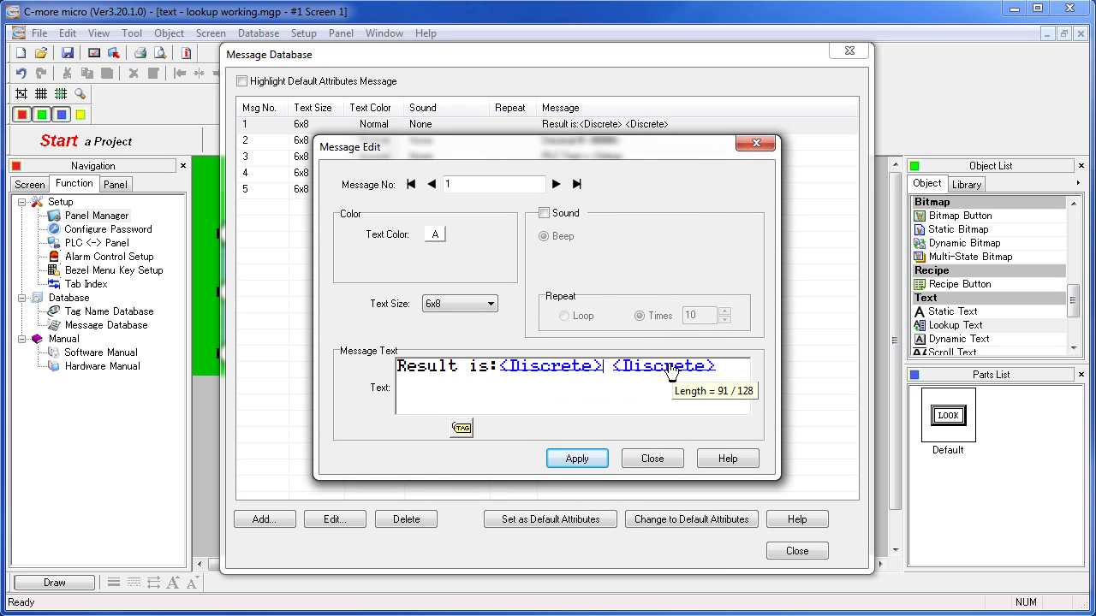
# Step: Inspect message 2's NUMERIC TAG embedded value settings, then move on to message 3
pyautogui.click(556, 184)
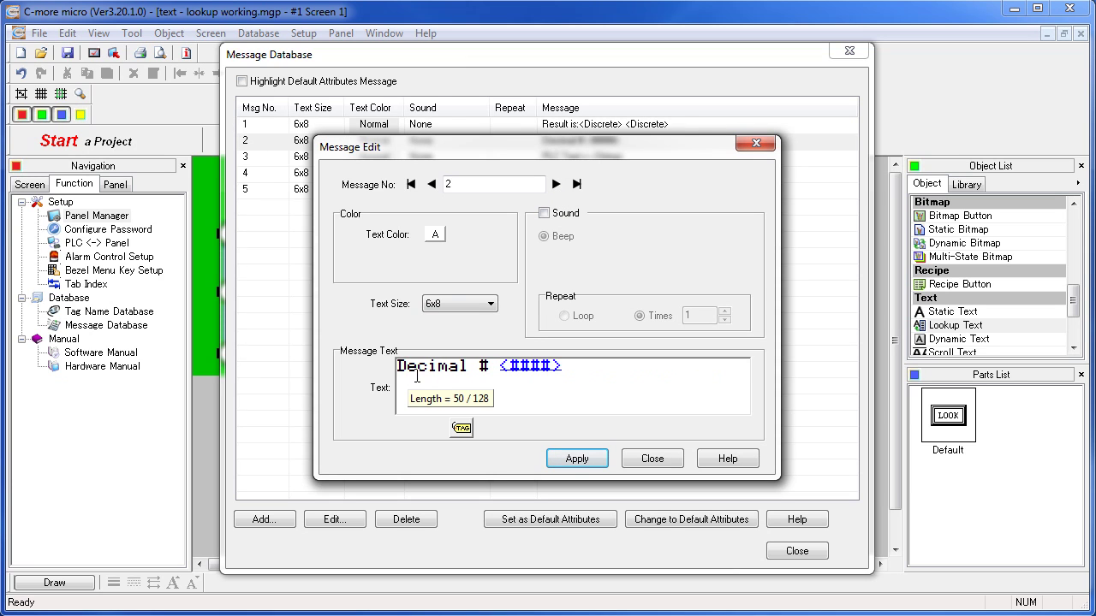
pyautogui.doubleClick(533, 369)
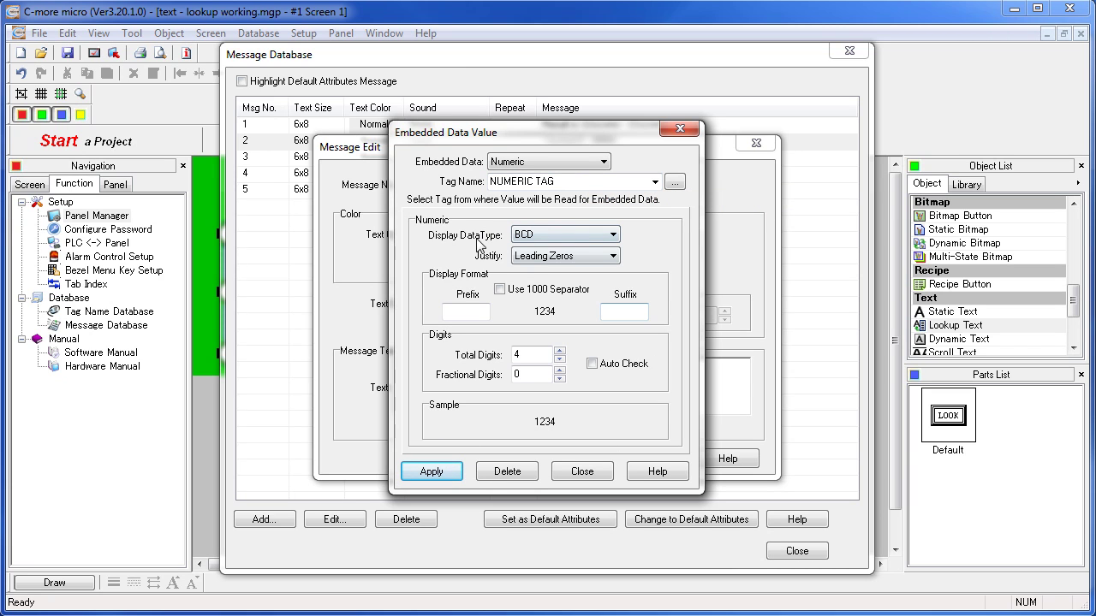
pyautogui.click(605, 257)
pyautogui.click(585, 472)
pyautogui.click(556, 184)
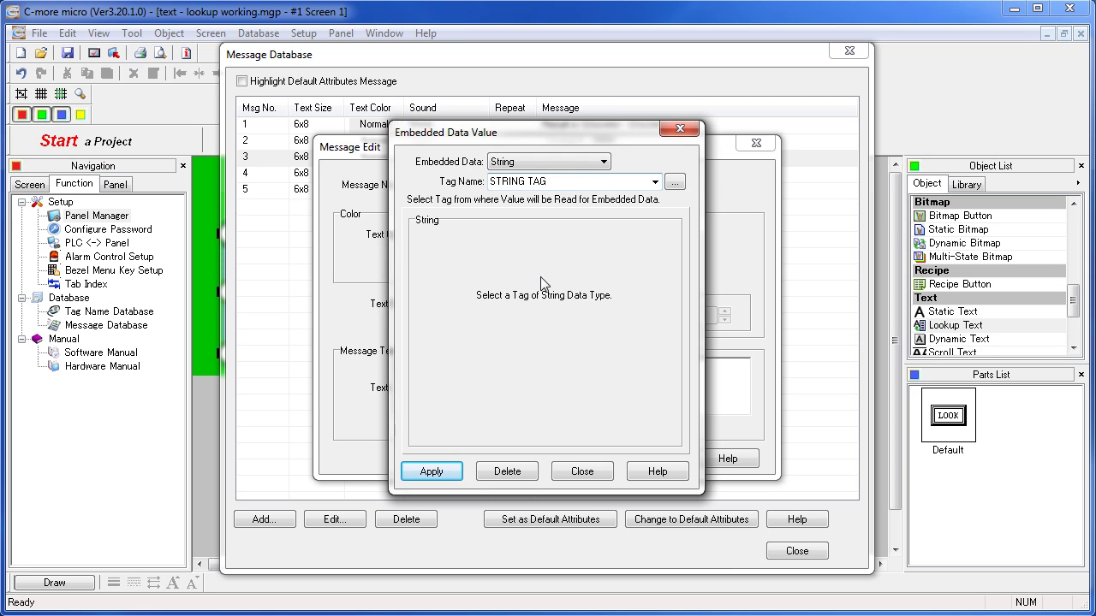
# Step: Close message 3's string value settings and bring up message 5 for editing
pyautogui.click(581, 477)
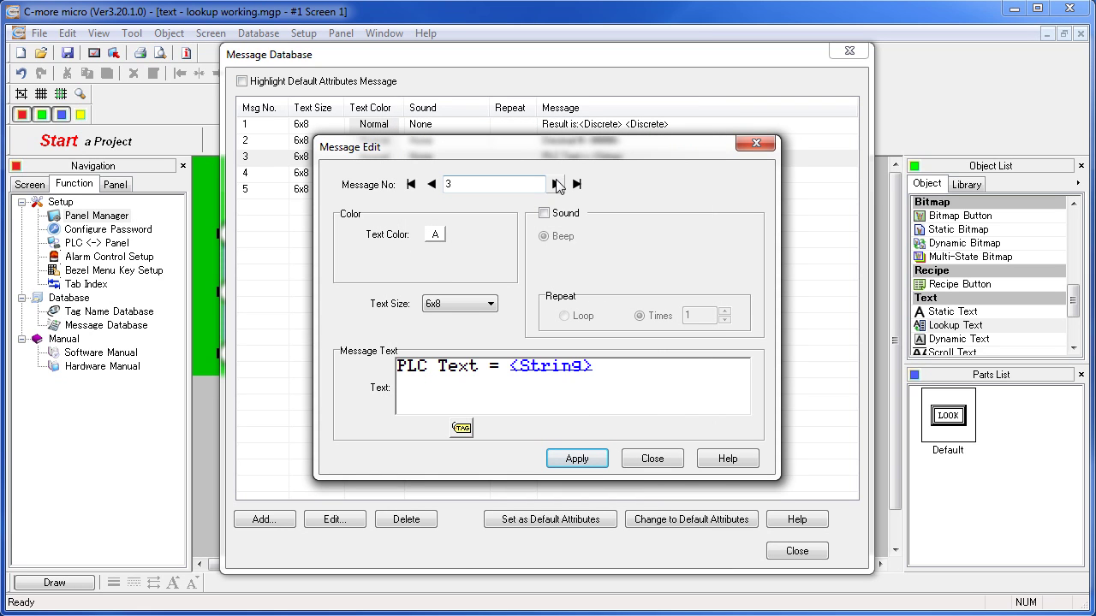
pyautogui.click(555, 184)
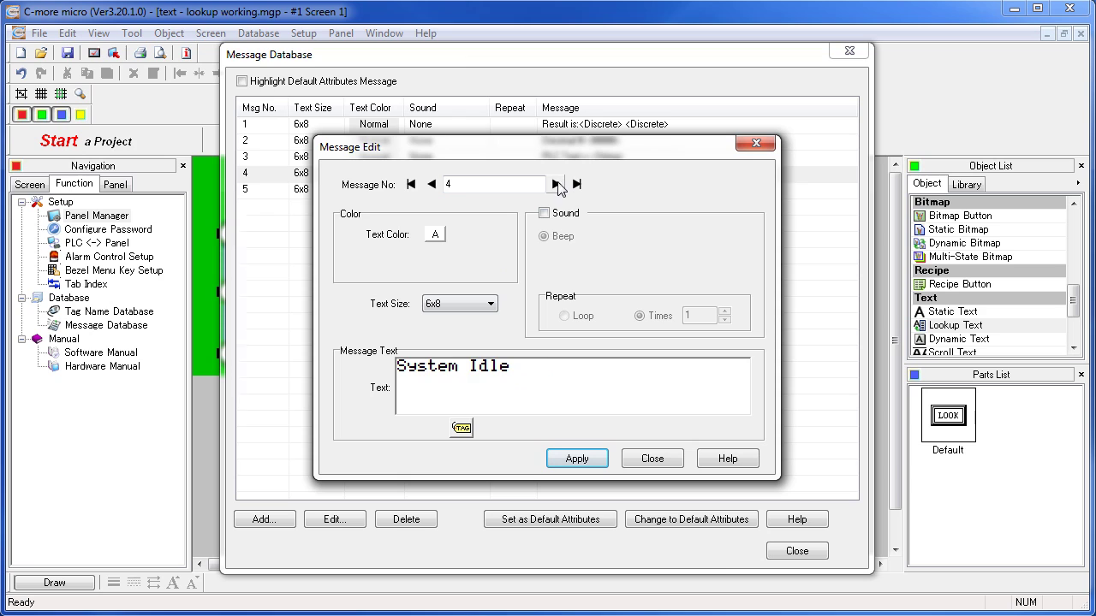
pyautogui.click(556, 184)
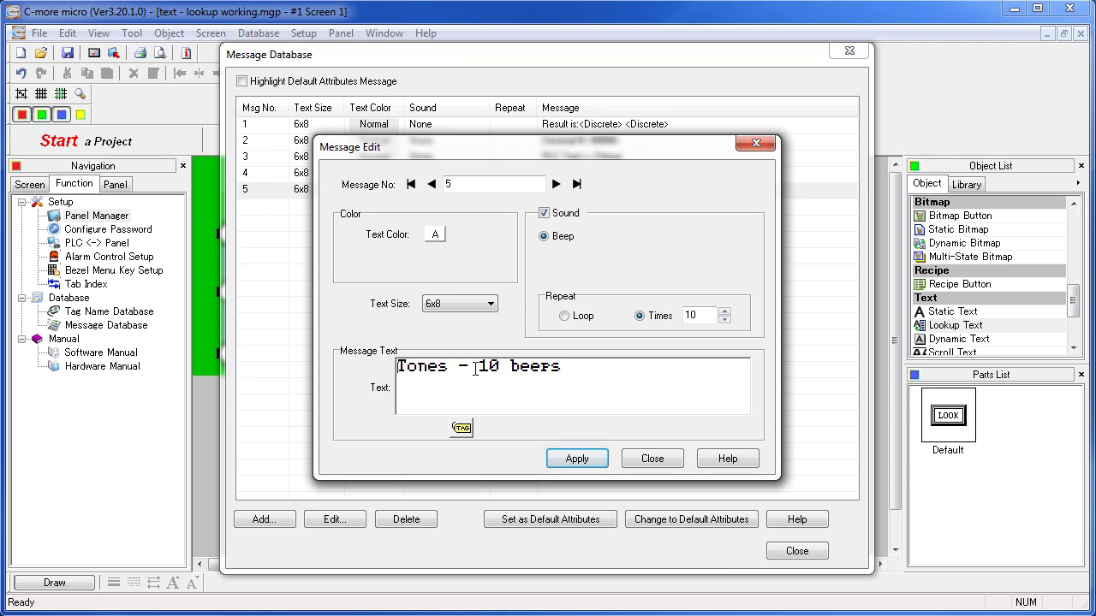
pyautogui.click(536, 366)
pyautogui.press('Delete')
pyautogui.write('r')
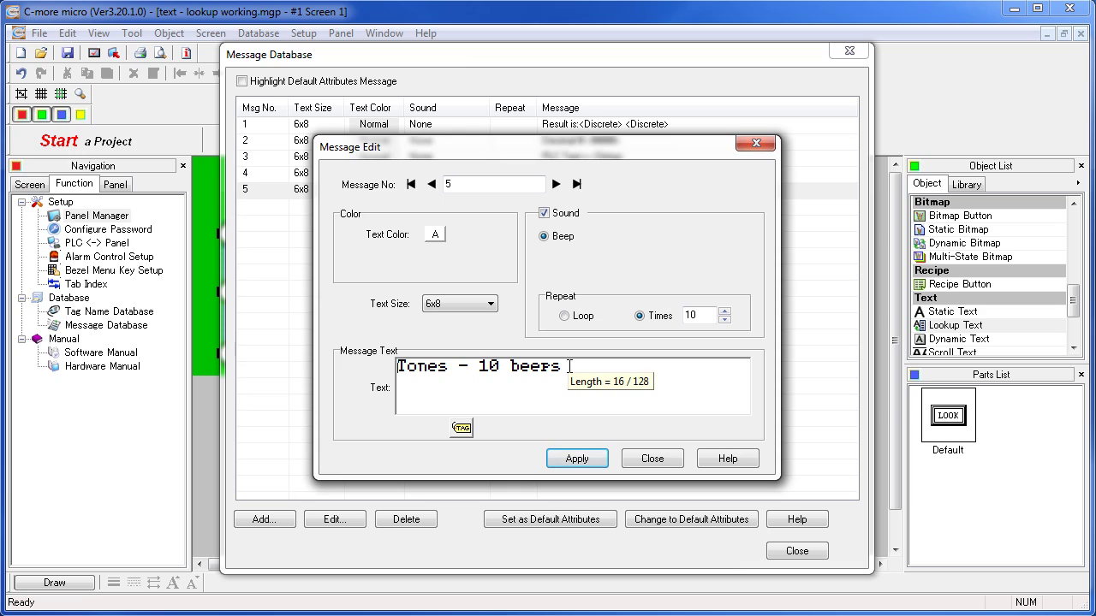
# Step: Set message 5's sound to repeat 5 times instead of 10 and apply the change
pyautogui.click(545, 213)
pyautogui.click(544, 213)
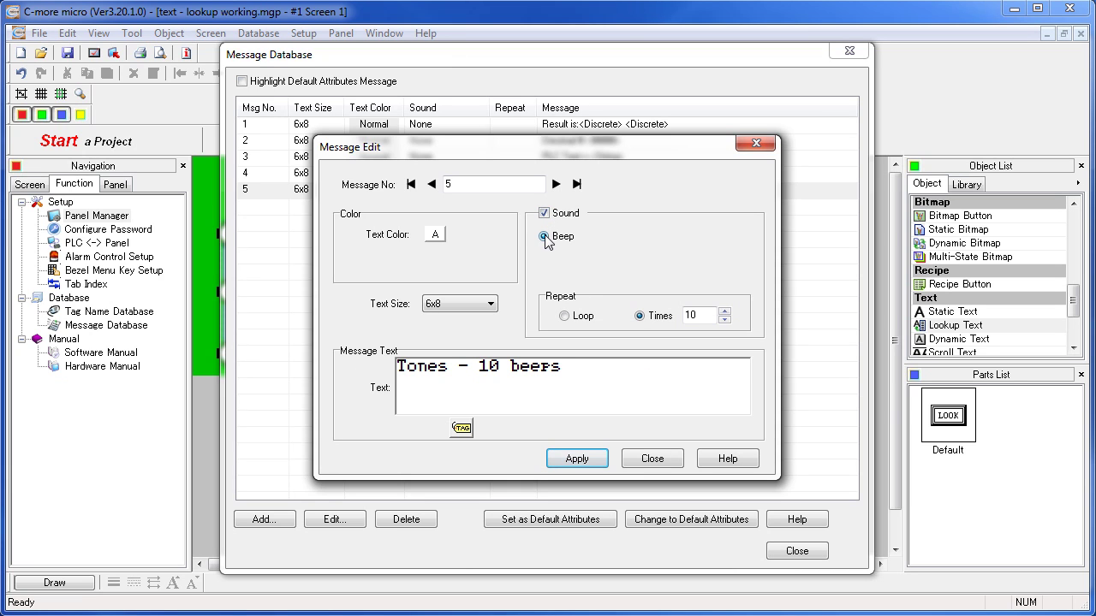
pyautogui.click(564, 316)
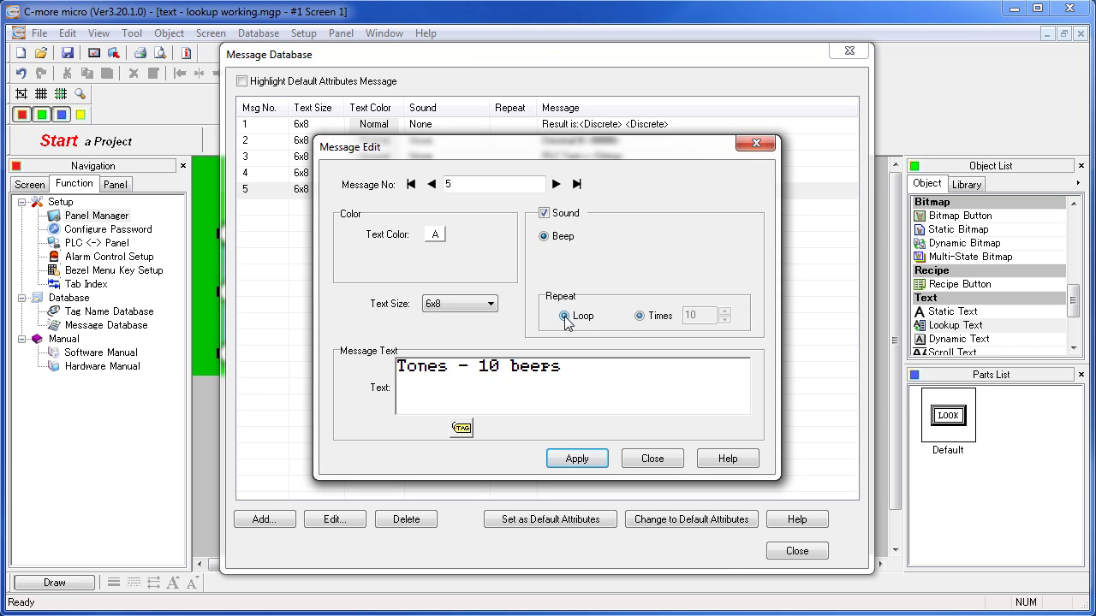
pyautogui.click(640, 316)
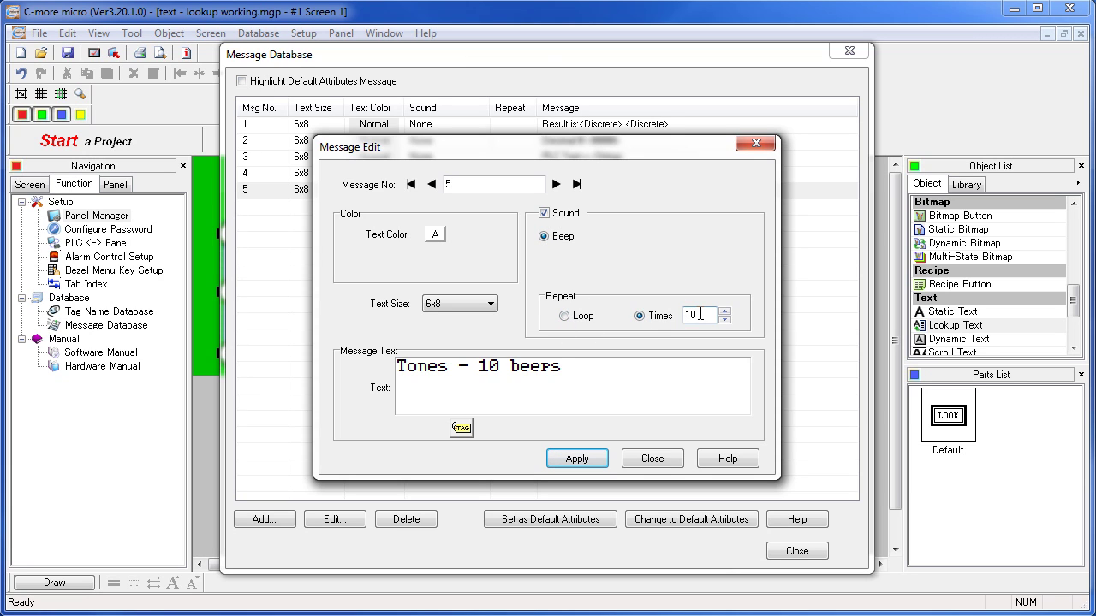
pyautogui.doubleClick(685, 315)
pyautogui.write('5')
pyautogui.click(577, 459)
# Step: Advance to a blank message 6 form and close it without adding anything
pyautogui.click(557, 184)
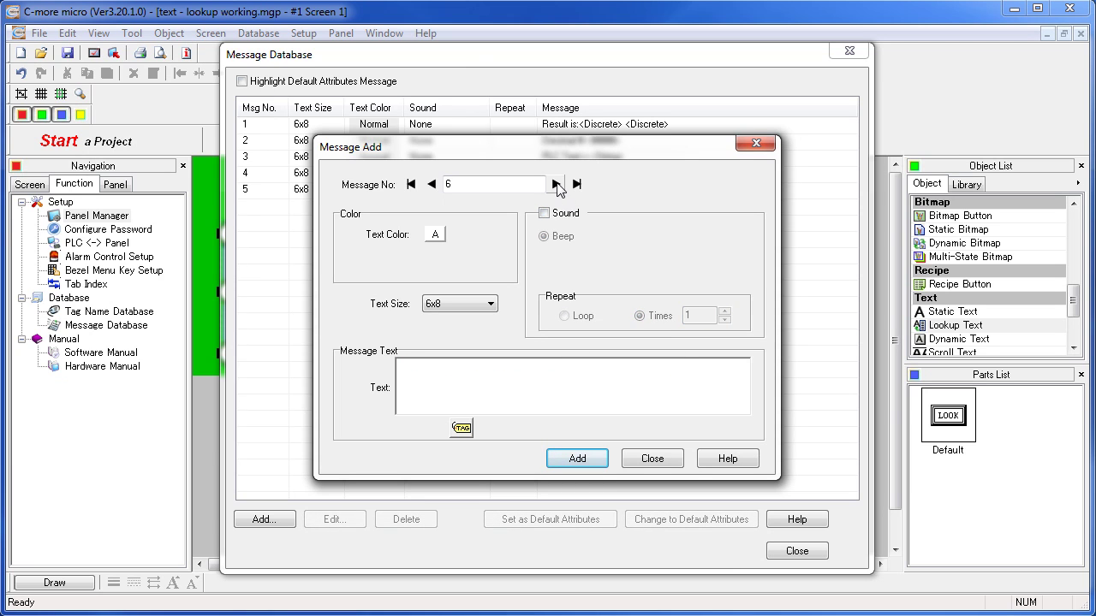
pyautogui.click(656, 460)
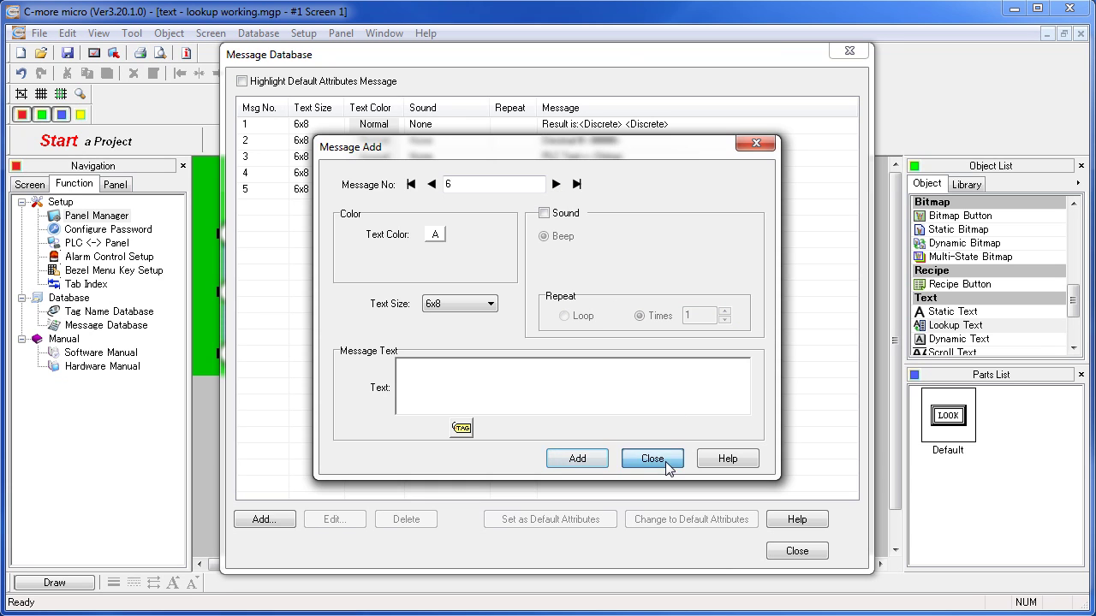